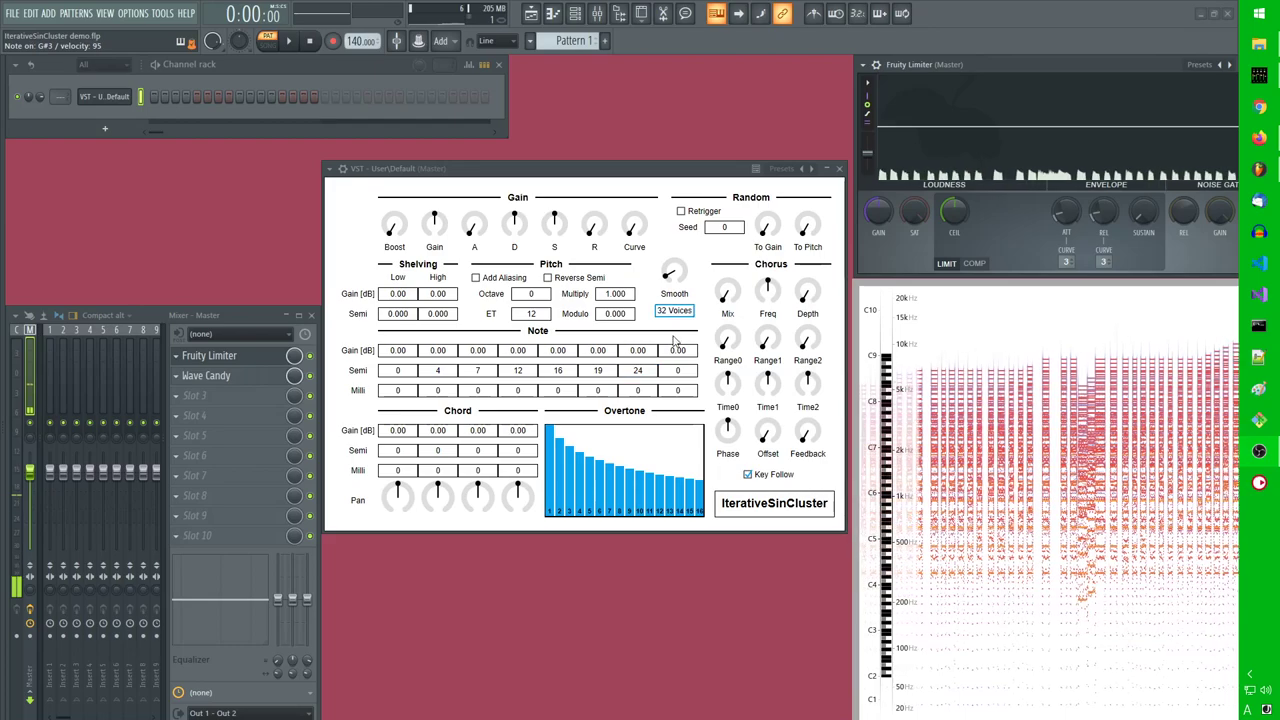
Step: Set the eighth note to 28 semi and 492 milli, and the fifth note's milli to 194
drag(679, 372, 660, 308)
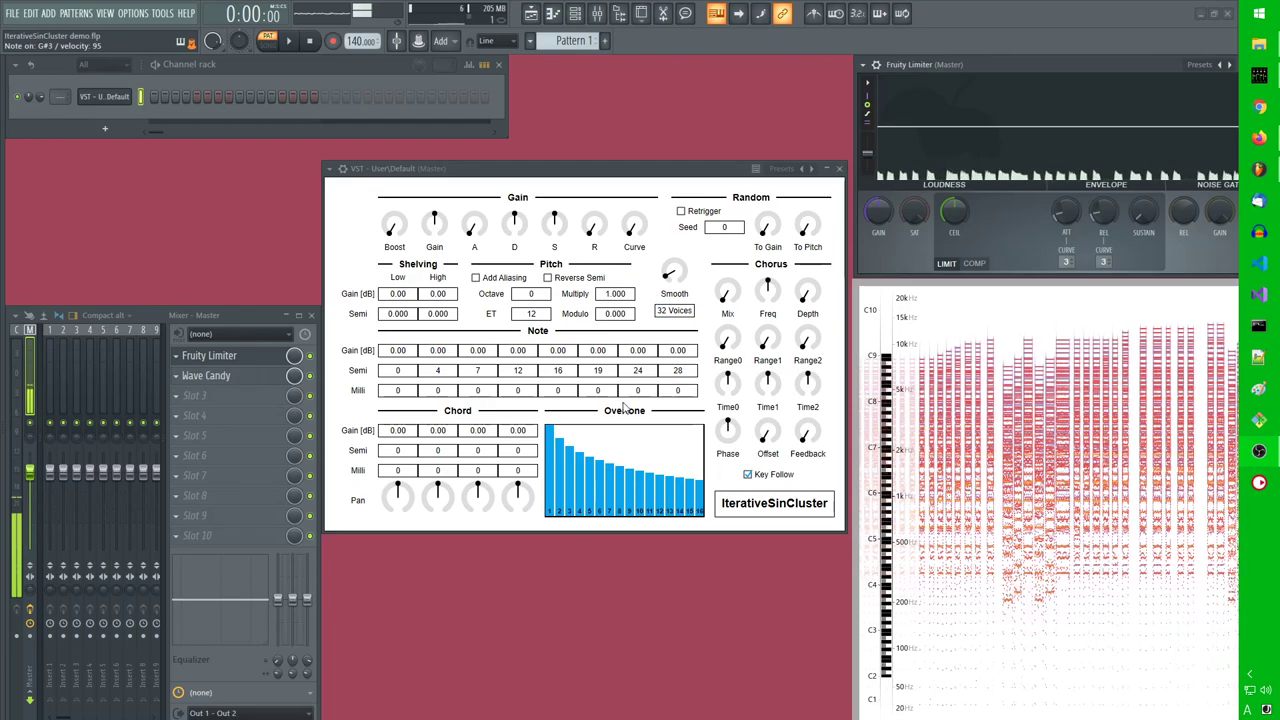
drag(560, 392, 575, 346)
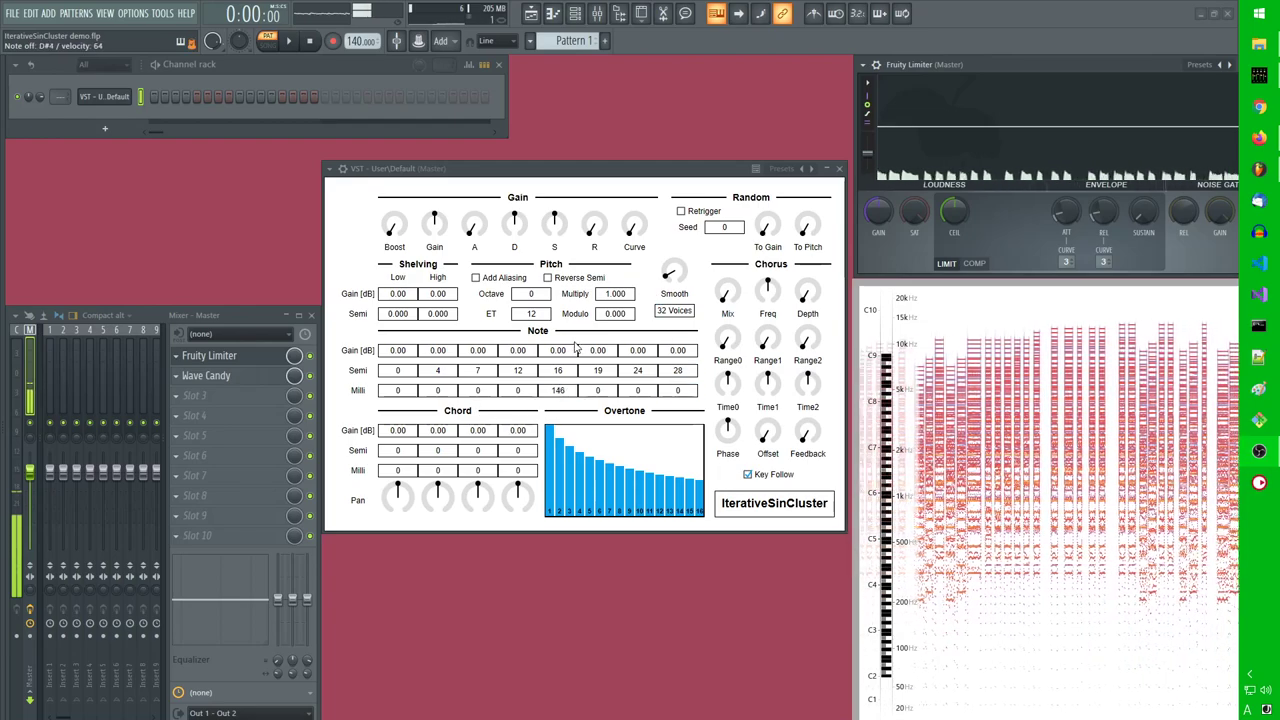
drag(680, 393, 660, 348)
drag(677, 391, 677, 350)
drag(557, 391, 557, 370)
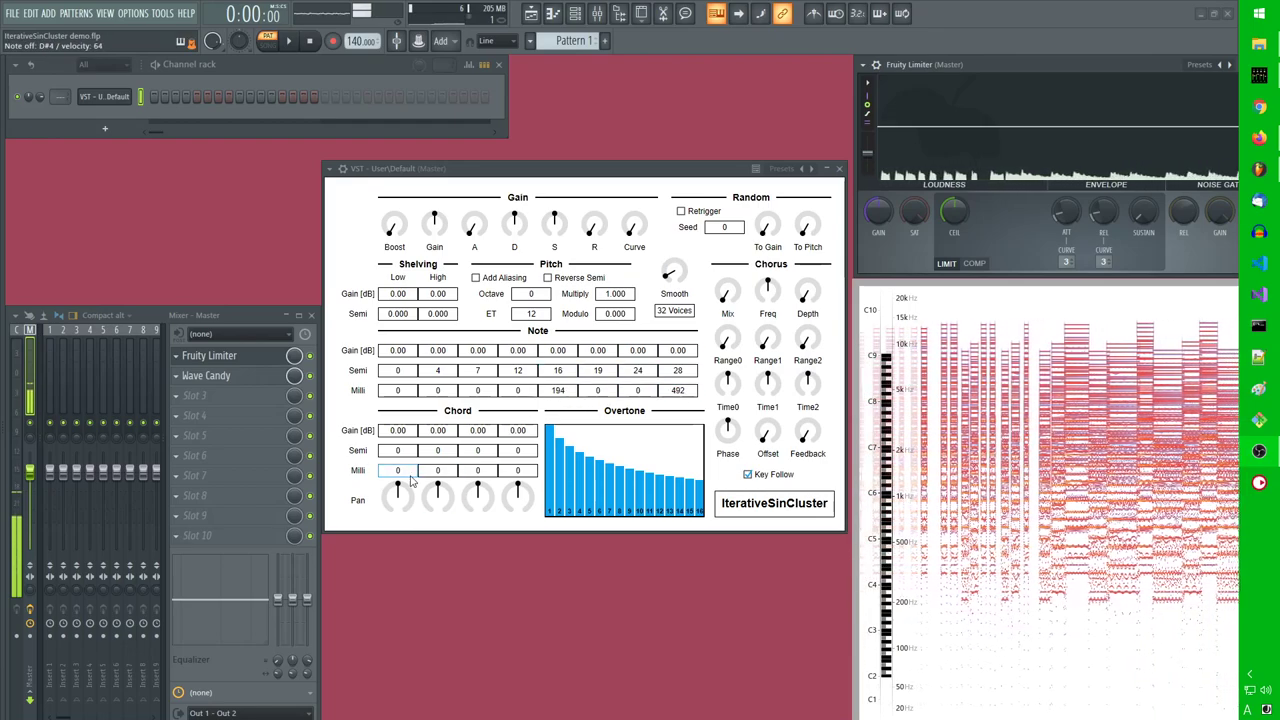
Step: Raise the random amount applied to pitch, and increase the release and boost in the gain section
drag(807, 226, 815, 183)
drag(796, 229, 806, 244)
drag(594, 226, 588, 131)
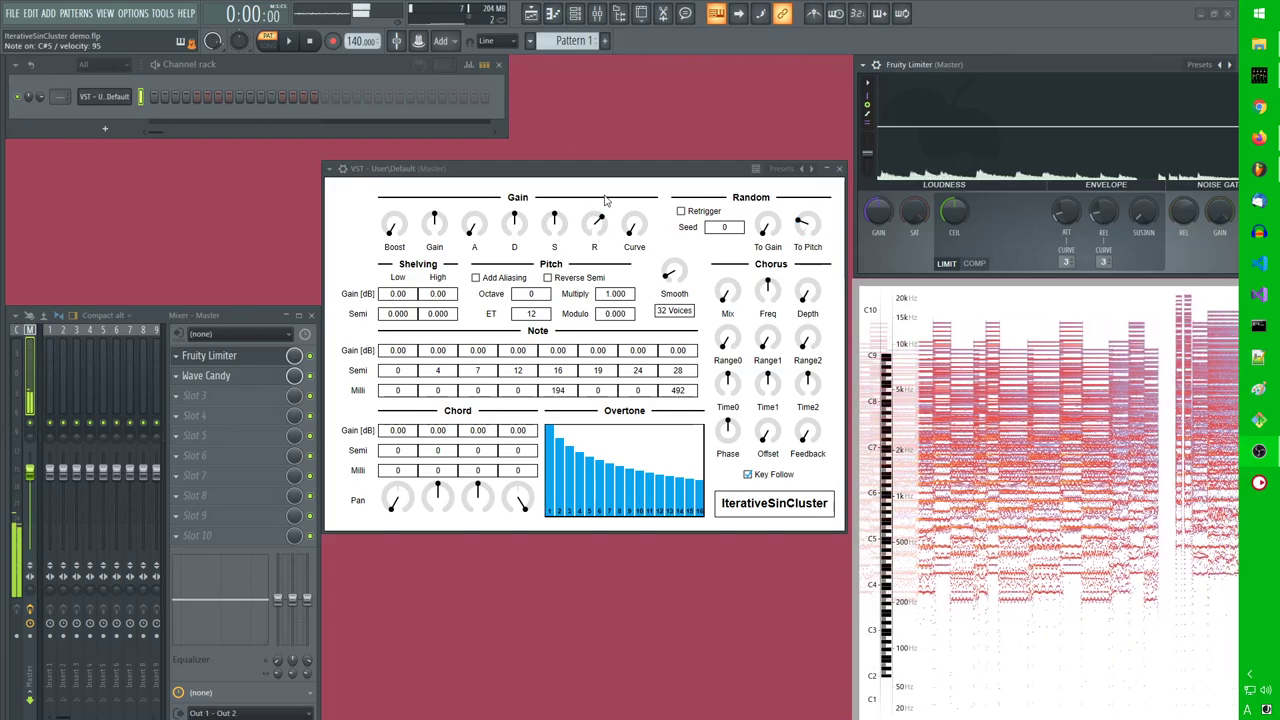
drag(394, 226, 396, 218)
drag(434, 224, 434, 224)
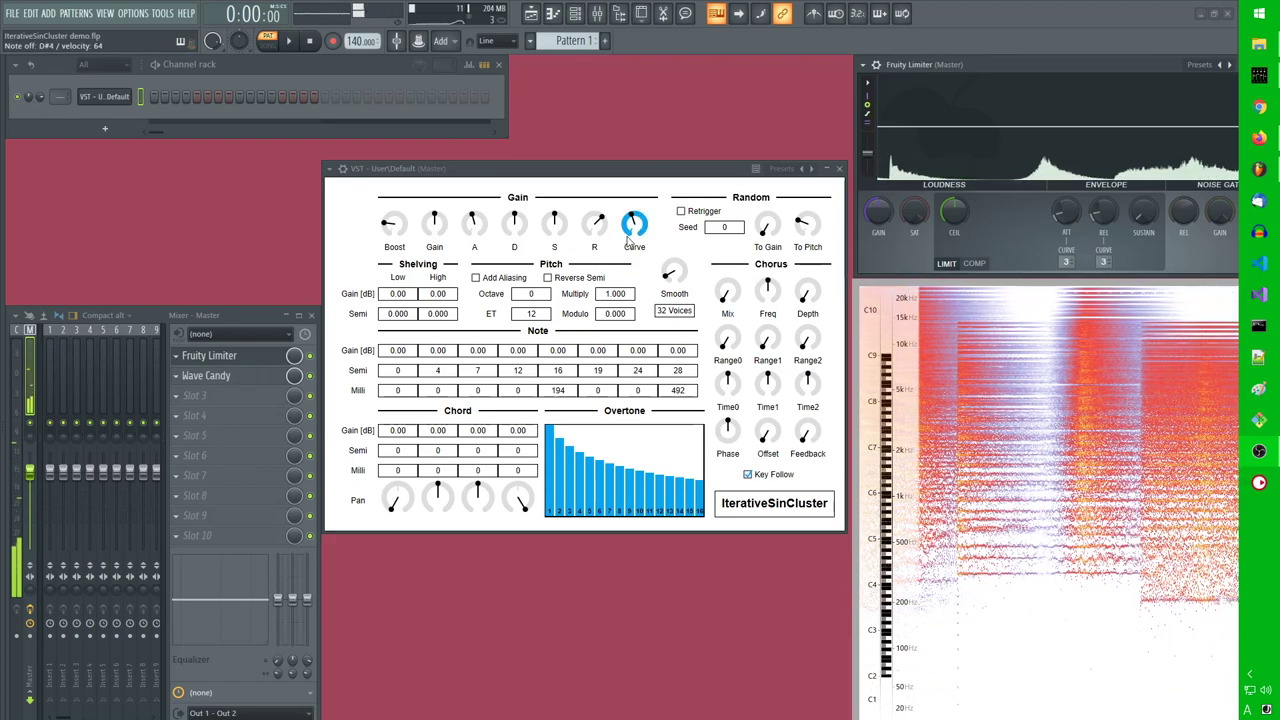
Step: Strengthen the chorus by raising its mix, depth and feedback, adjusting its phase, and lowering the Time2 delay
drag(731, 298, 771, 245)
drag(805, 306, 804, 156)
drag(728, 424, 771, 282)
drag(808, 432, 810, 310)
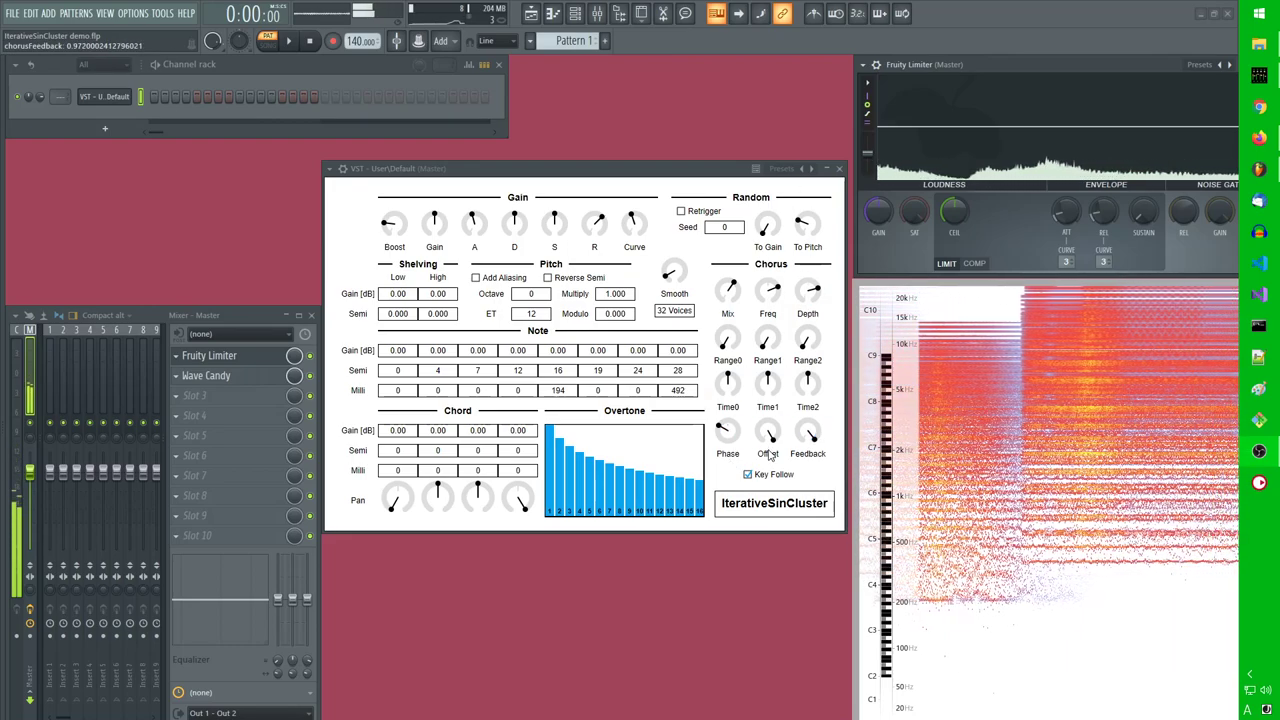
drag(808, 385, 806, 448)
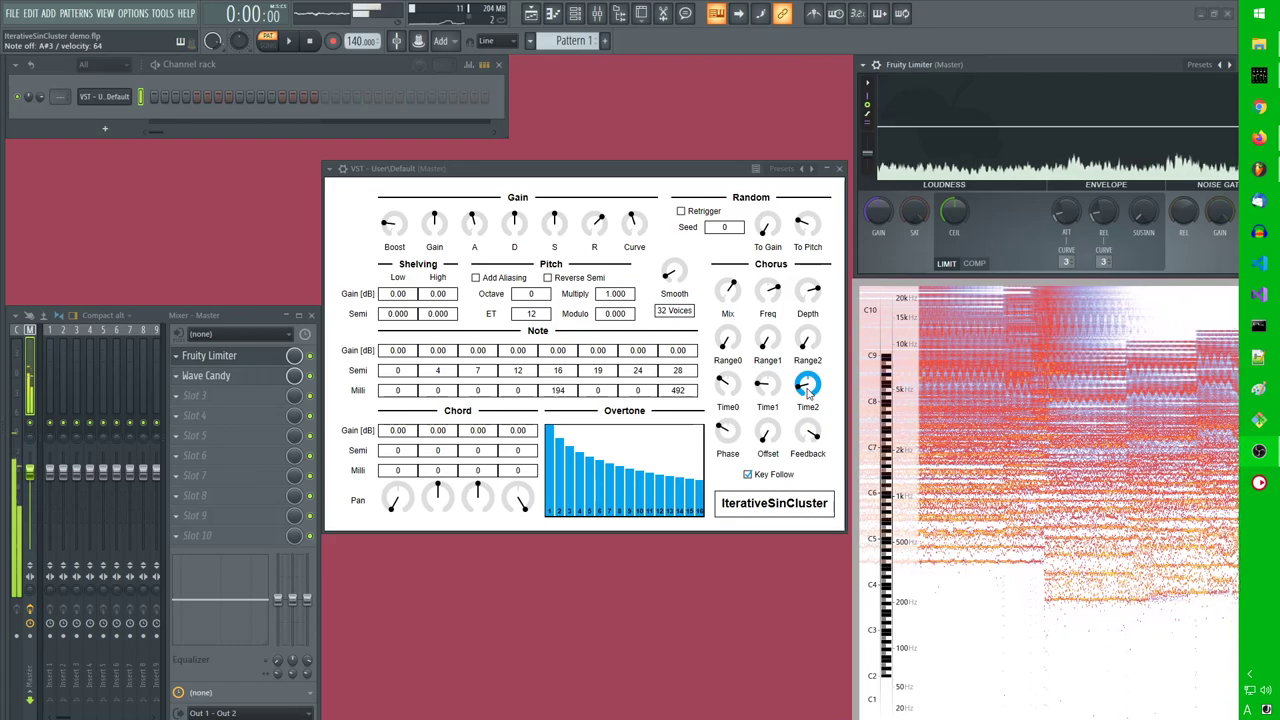
Step: Redraw the overtone levels freehand with one peak around overtones 3 to 5 and another around overtone 10
mouse_move(555, 478)
mouse_down()
mouse_move(610, 477)
mouse_move(646, 439)
mouse_move(683, 490)
mouse_up()
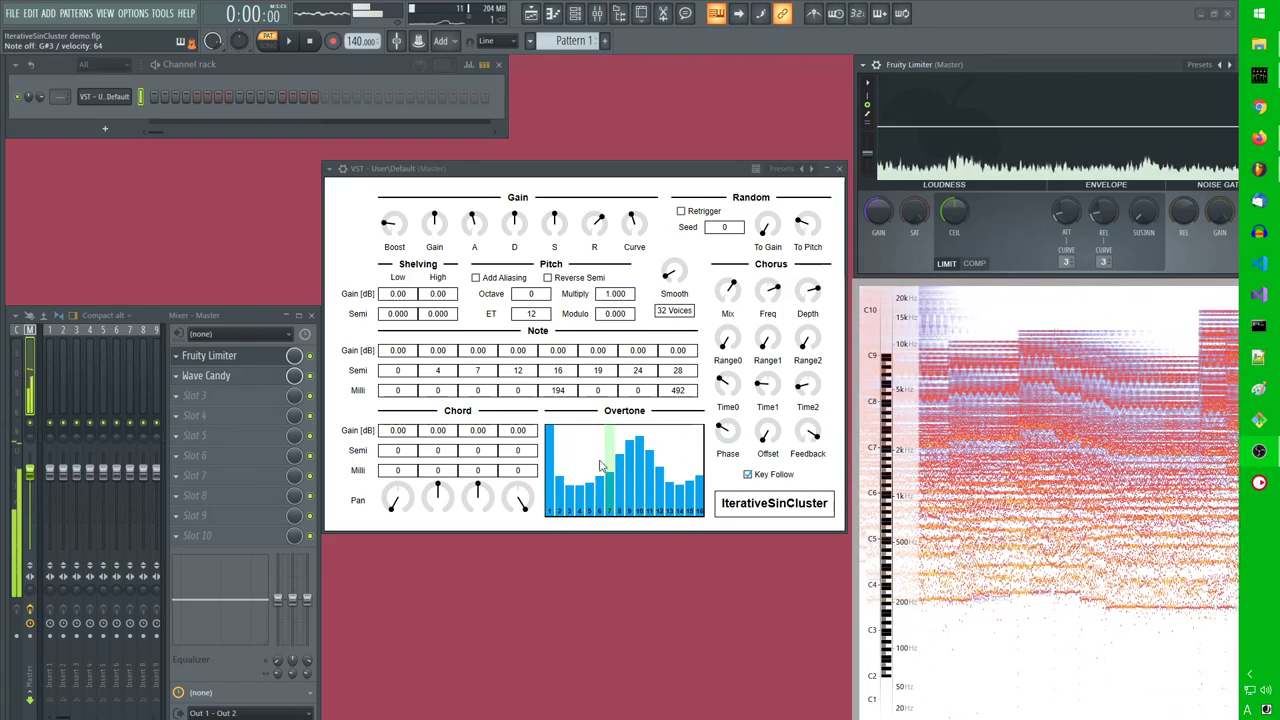
mouse_move(550, 456)
mouse_down()
mouse_move(591, 426)
mouse_move(632, 475)
mouse_move(647, 438)
mouse_up()
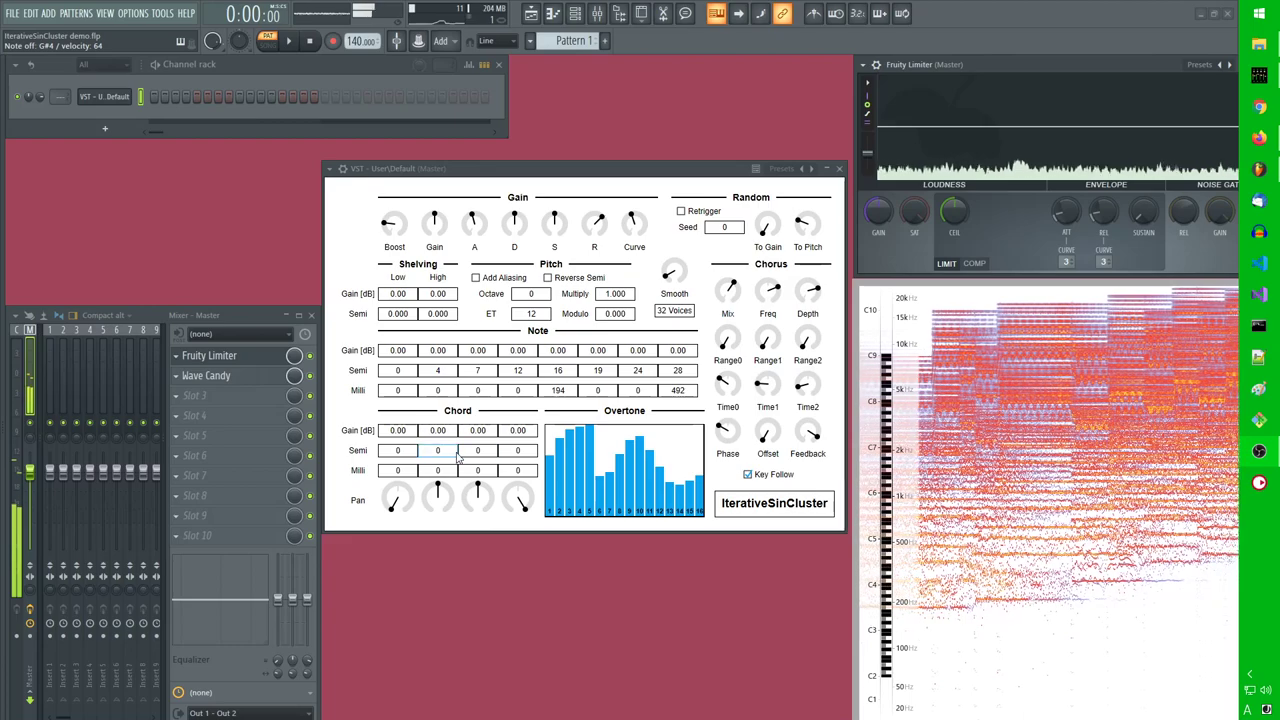
Step: Set the second chord voice to 12 semi and 296 milli, and turn the chorus mix down to its minimum
drag(452, 455, 455, 447)
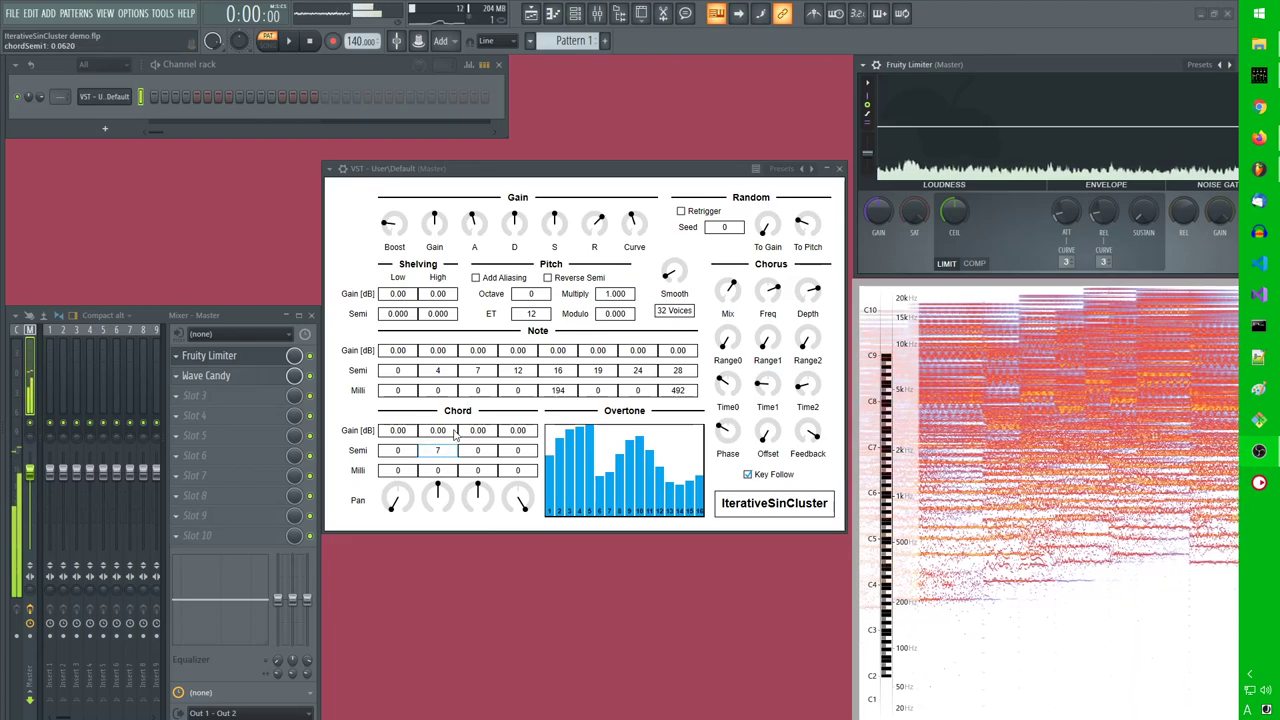
drag(446, 460, 476, 372)
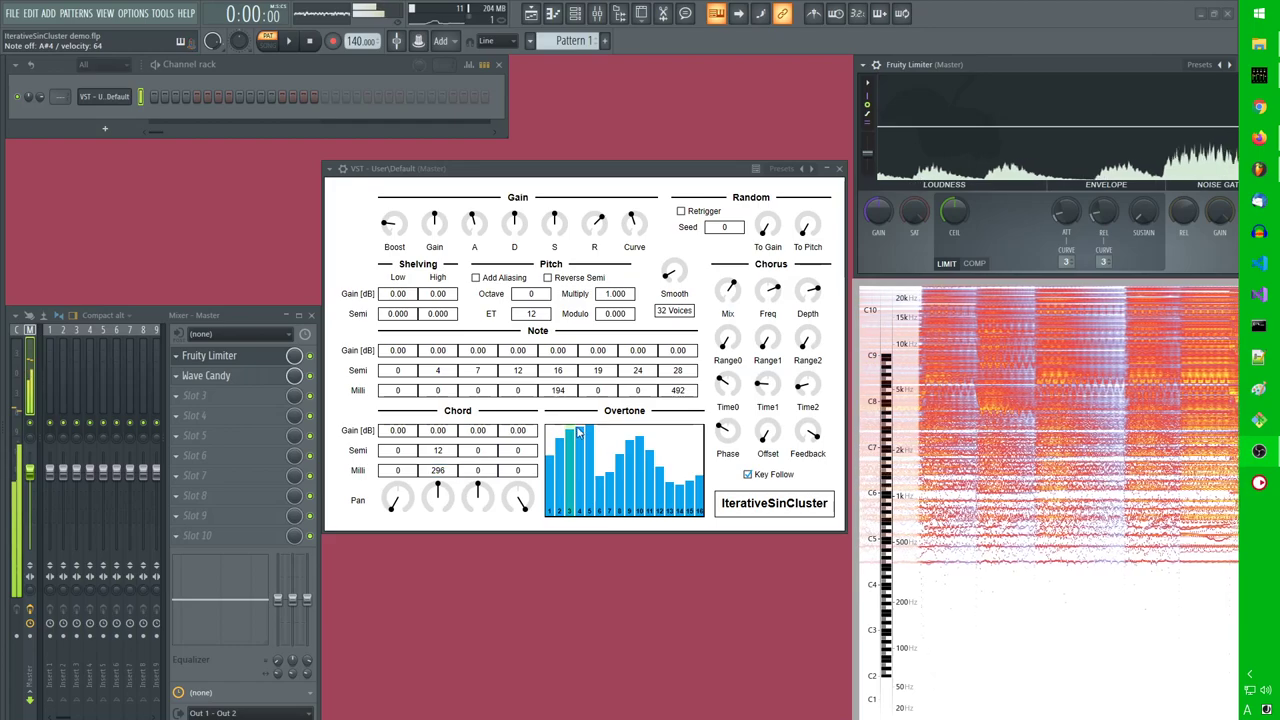
drag(729, 290, 746, 420)
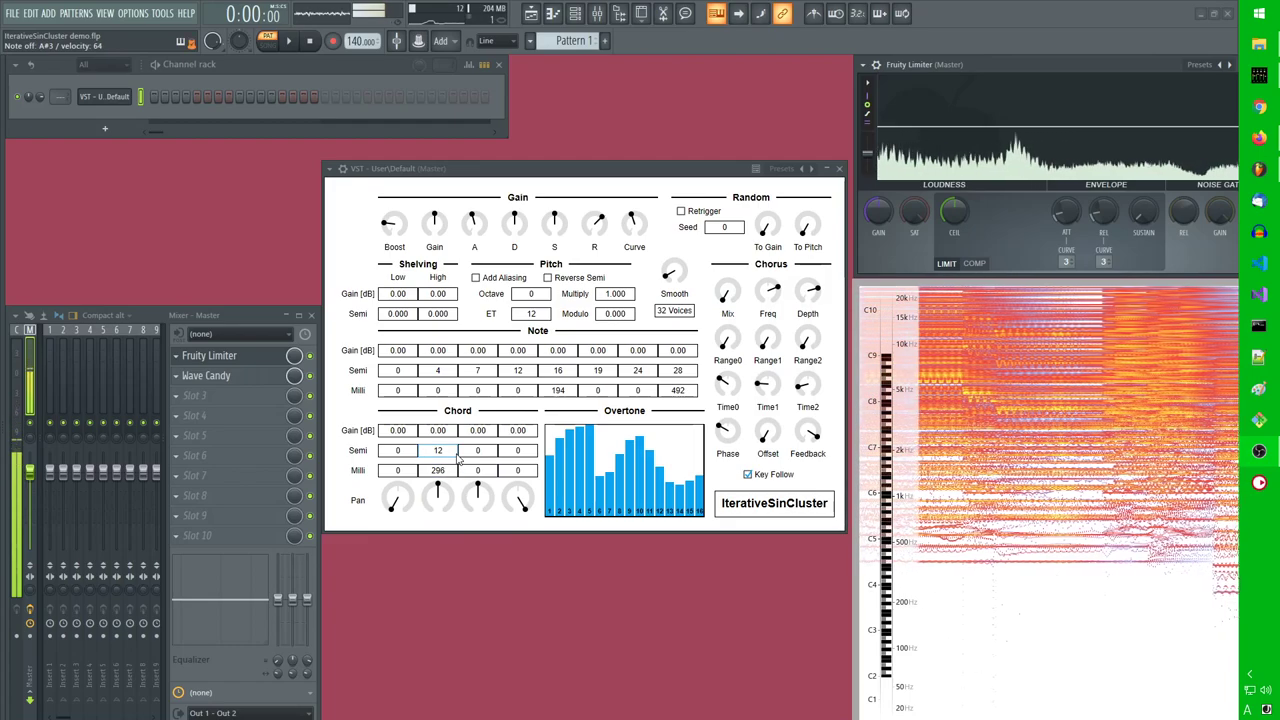
Step: Try equal temperament values of 17, 22, 31 and 60, and return the setting to 12
drag(531, 315, 532, 295)
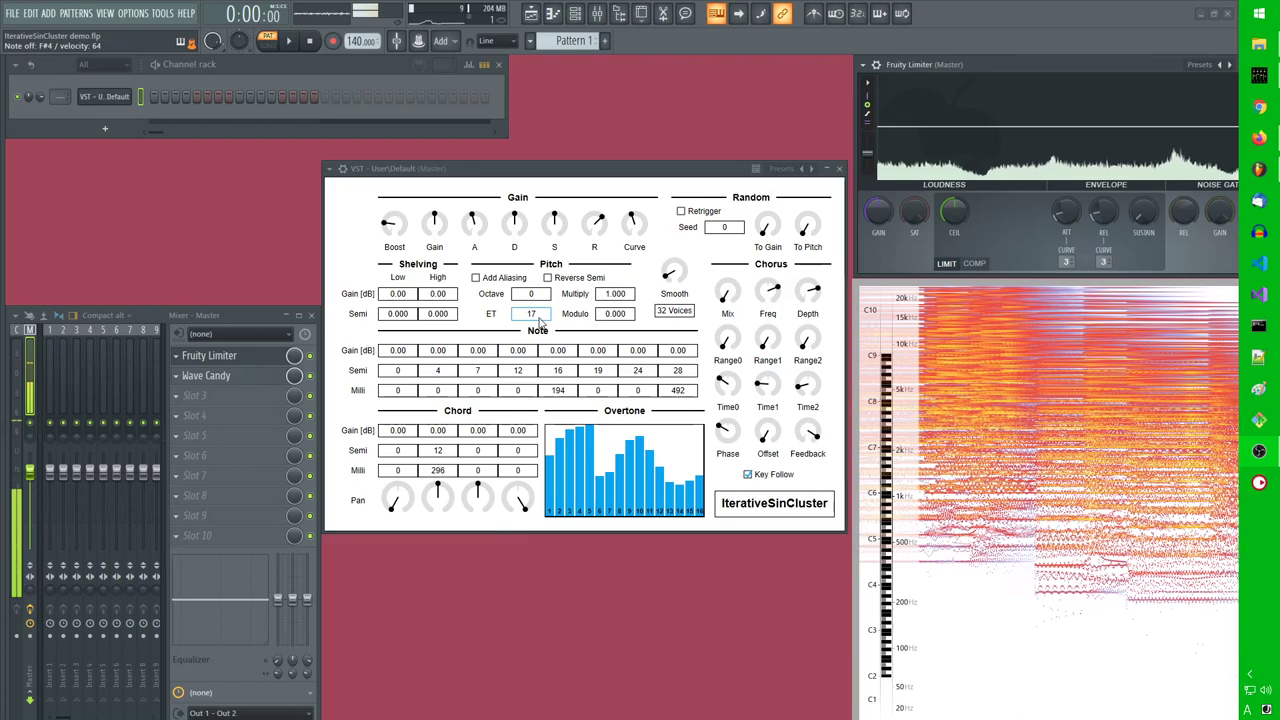
scroll(540, 320, up, 5)
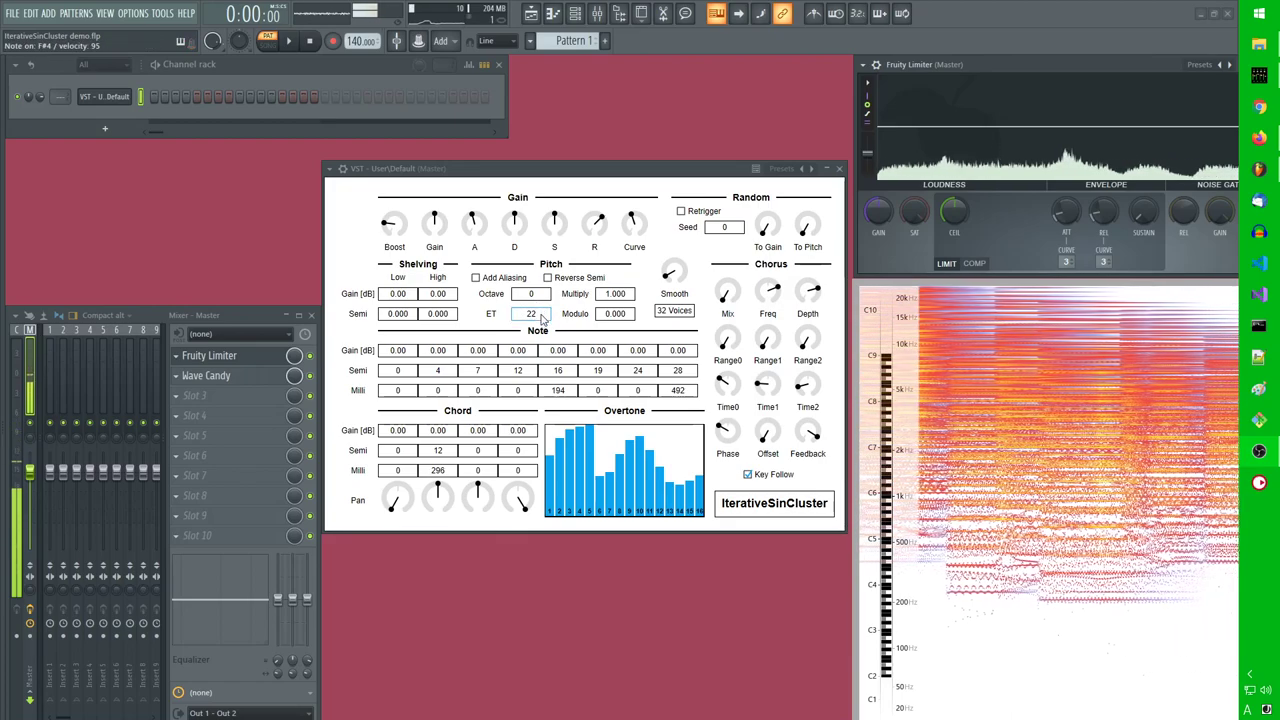
scroll(543, 320, up, 3)
scroll(546, 318, up, 20)
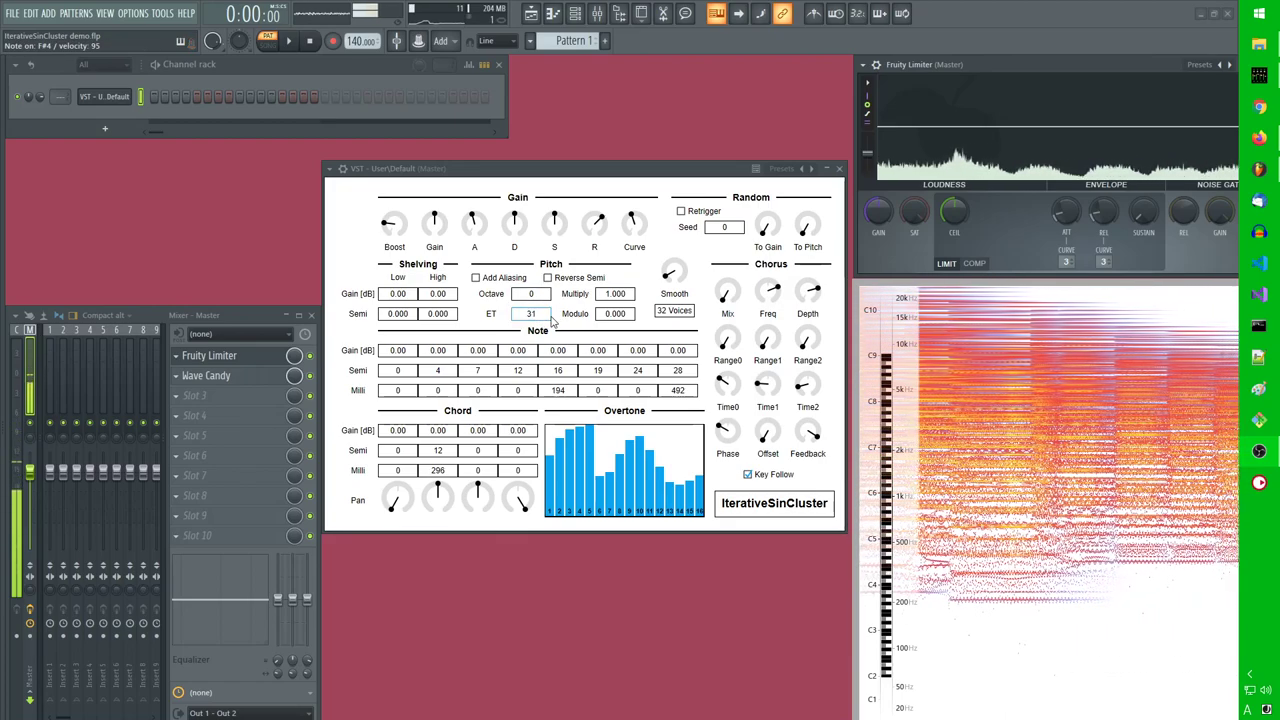
scroll(543, 314, up, 15)
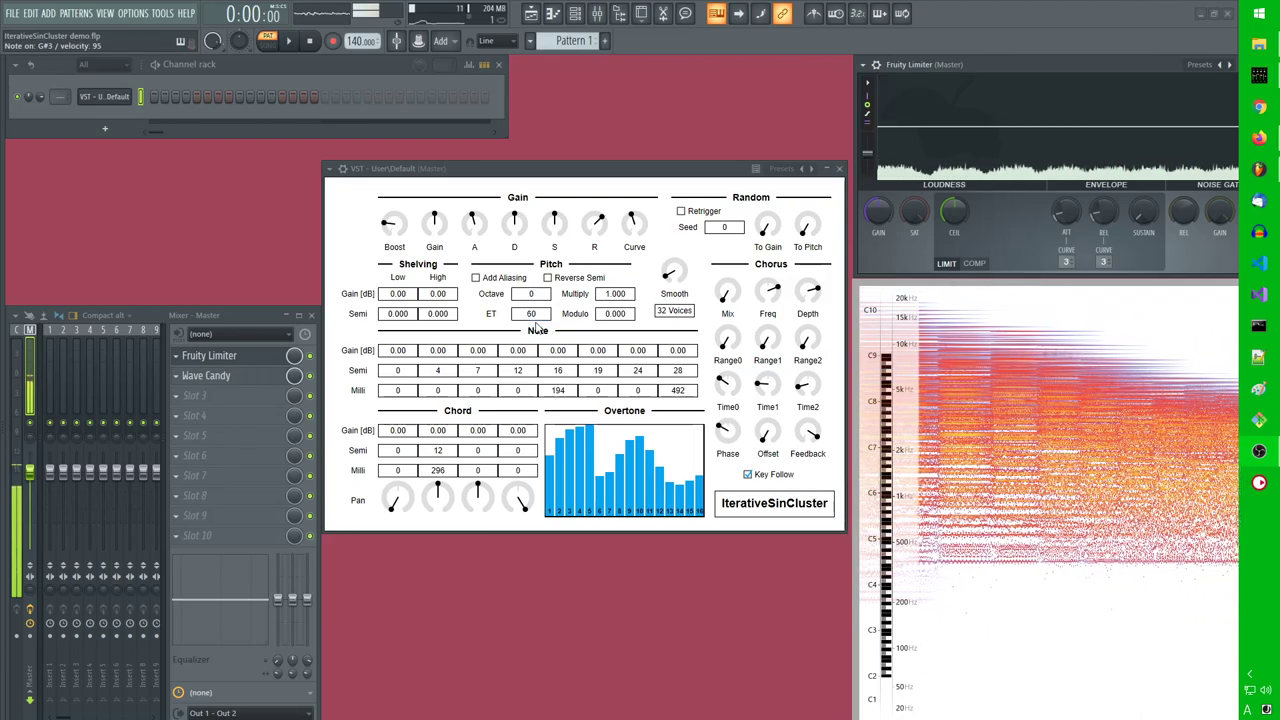
drag(541, 318, 550, 380)
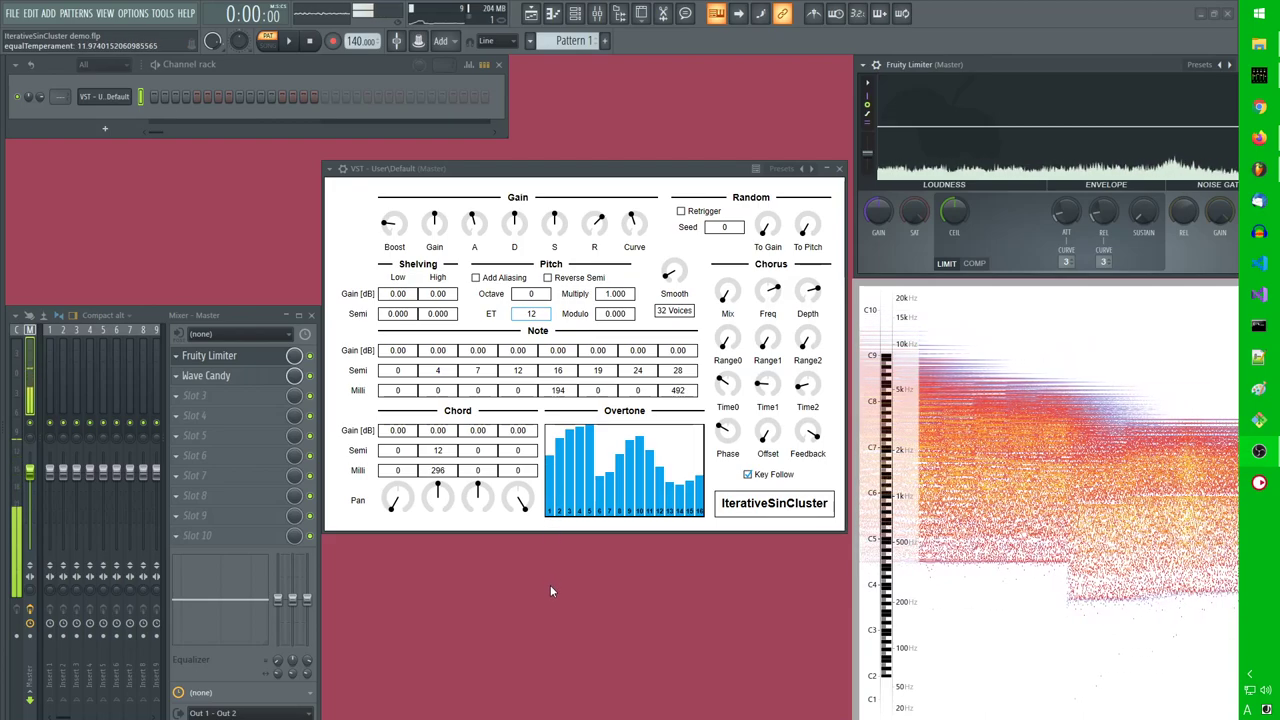
Step: Try pitch multiply values from about 0.224 upward, and reset the multiplier to 1.000
drag(615, 293, 628, 370)
drag(624, 432, 609, 514)
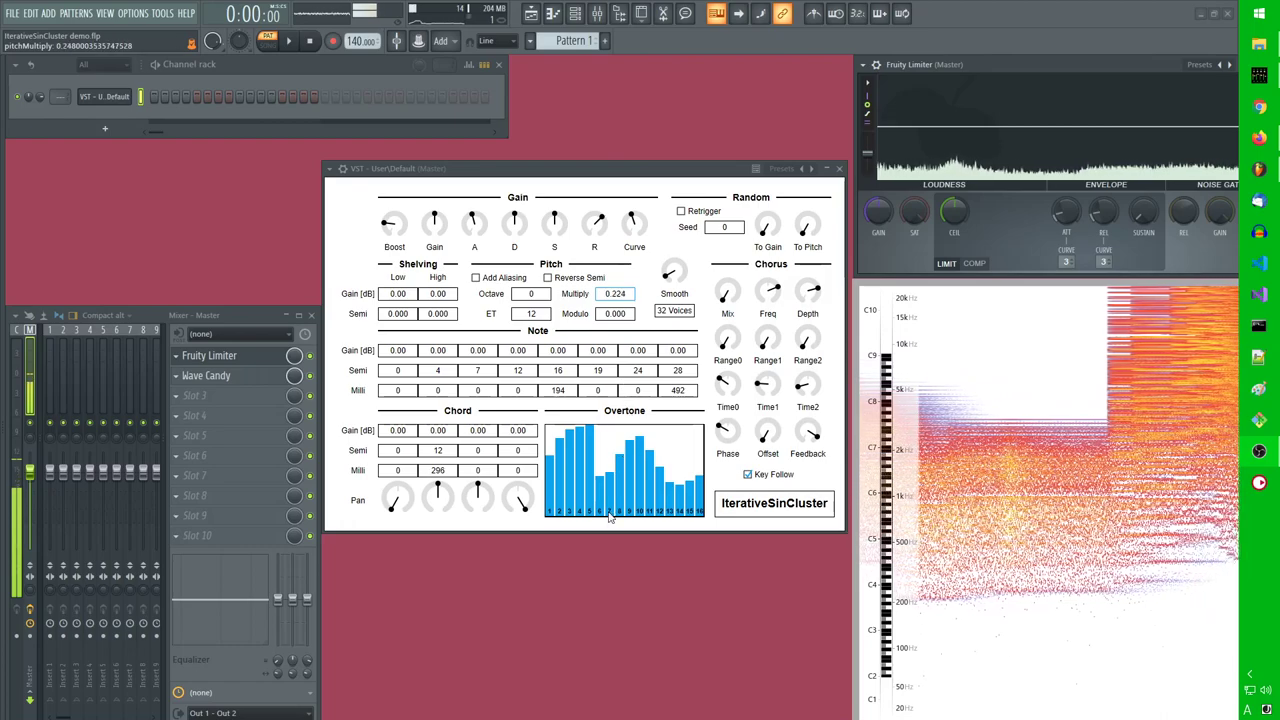
drag(605, 567, 618, 487)
drag(625, 400, 622, 115)
drag(640, 325, 635, 372)
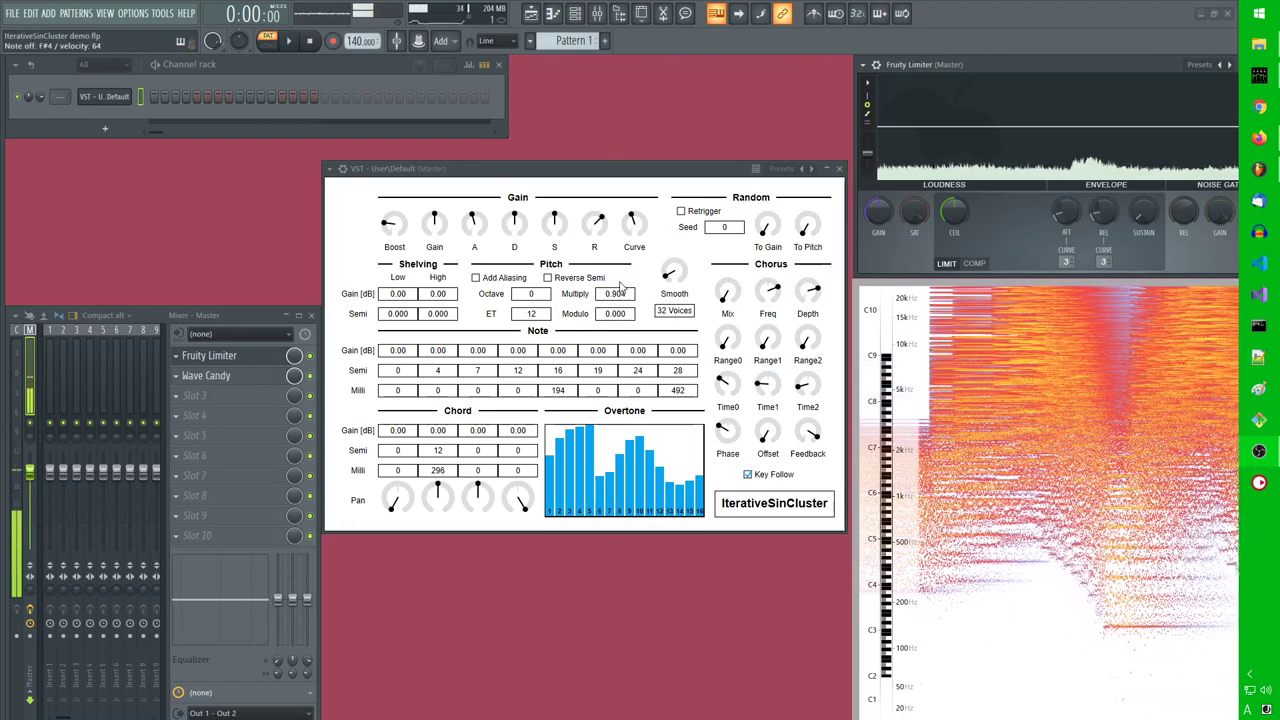
ctrl+click(619, 294)
Step: Try raised pitch modulo values such as 5.880, and reset the modulo to 0.000
drag(615, 325, 610, 119)
drag(613, 189, 619, 258)
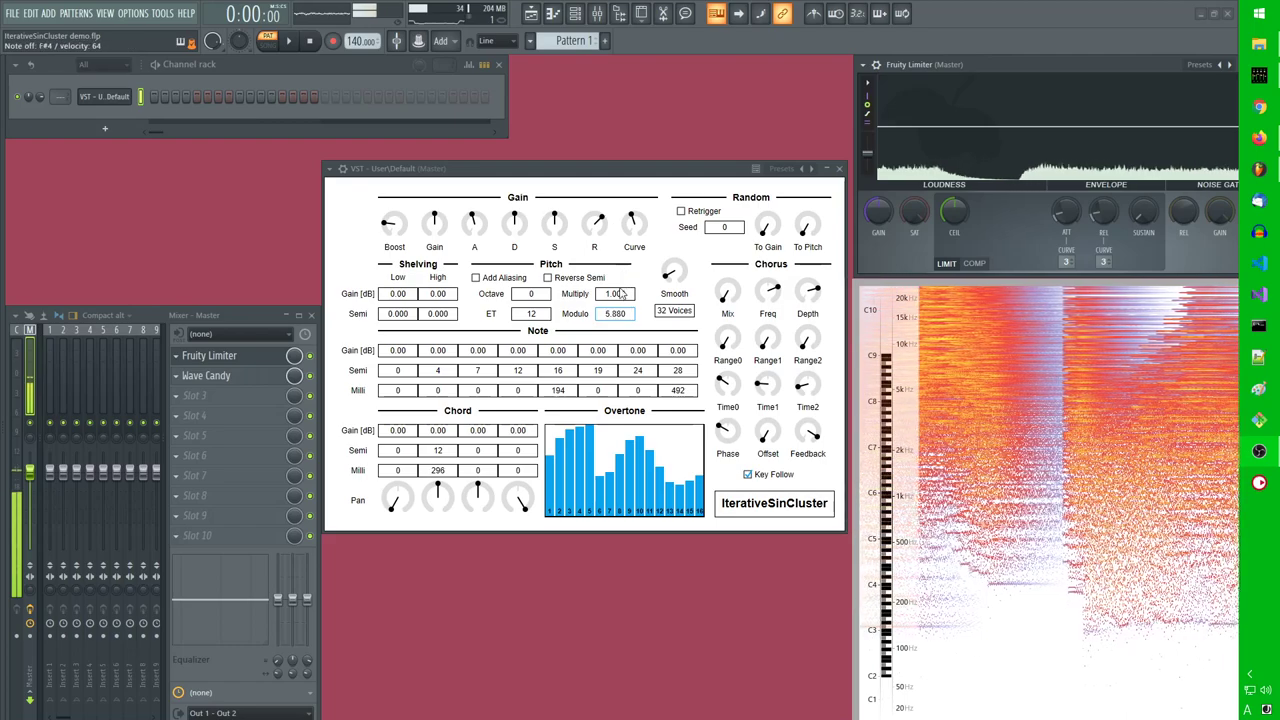
drag(620, 322, 625, 316)
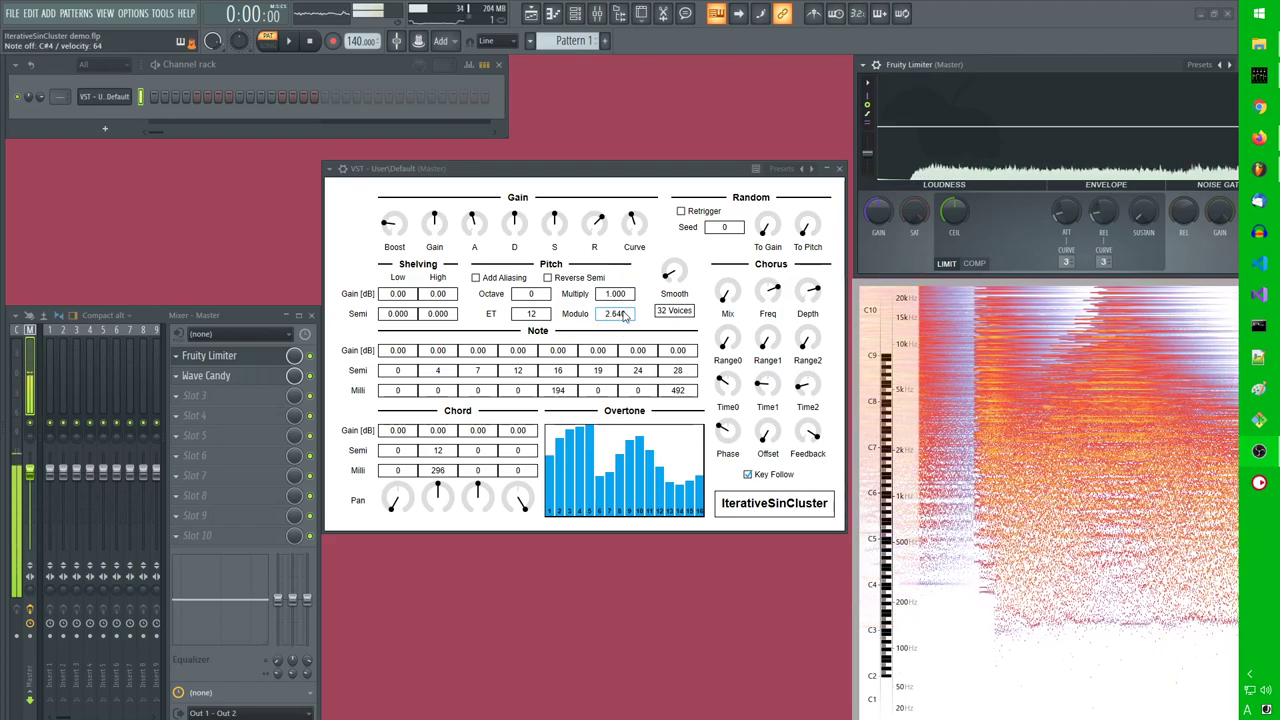
ctrl+click(621, 316)
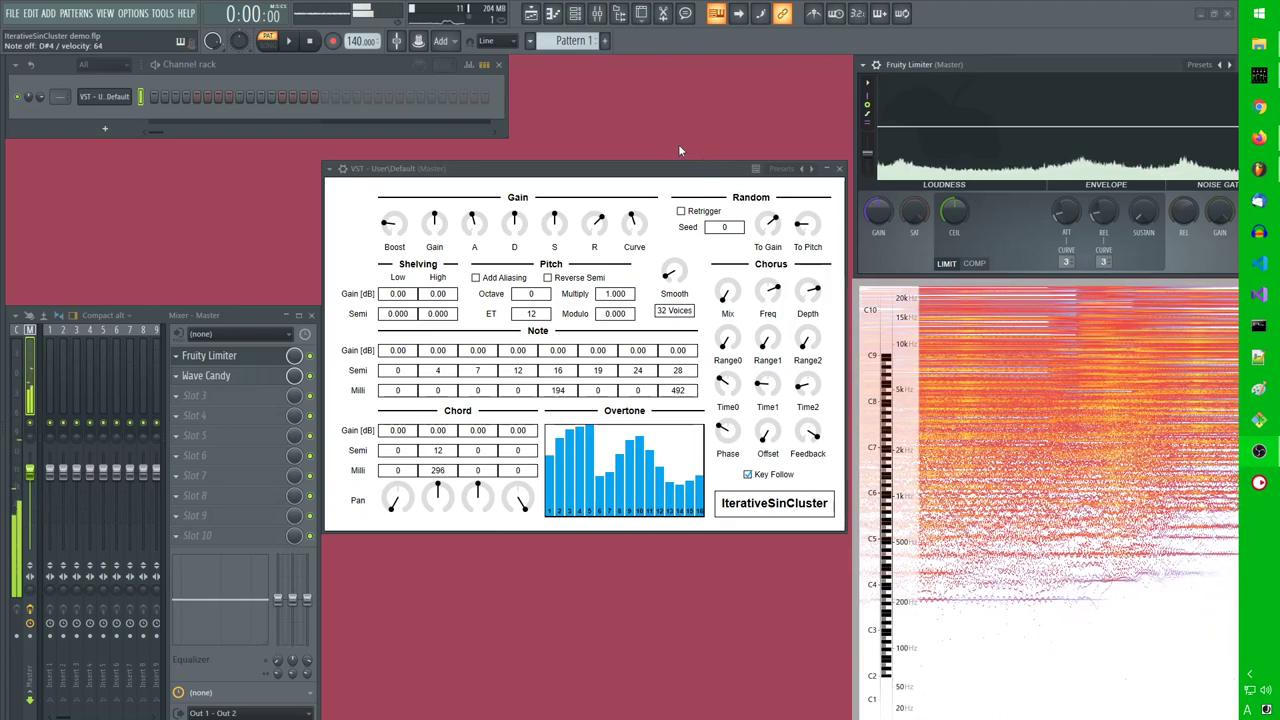
Step: Set the pitch octave to -1, and bring the chorus mix and frequency to about their middle positions
drag(549, 300, 558, 369)
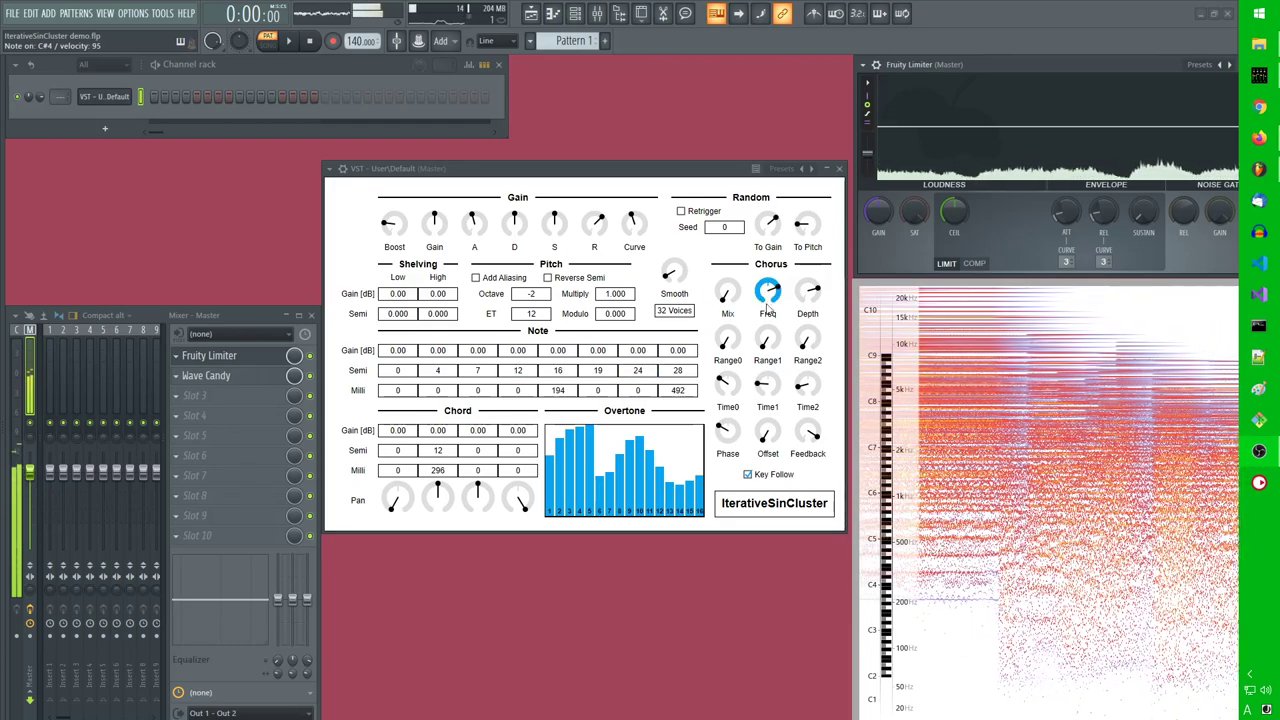
drag(724, 296, 721, 210)
mouse_move(770, 285)
mouse_down()
mouse_move(782, 338)
mouse_move(777, 305)
mouse_up()
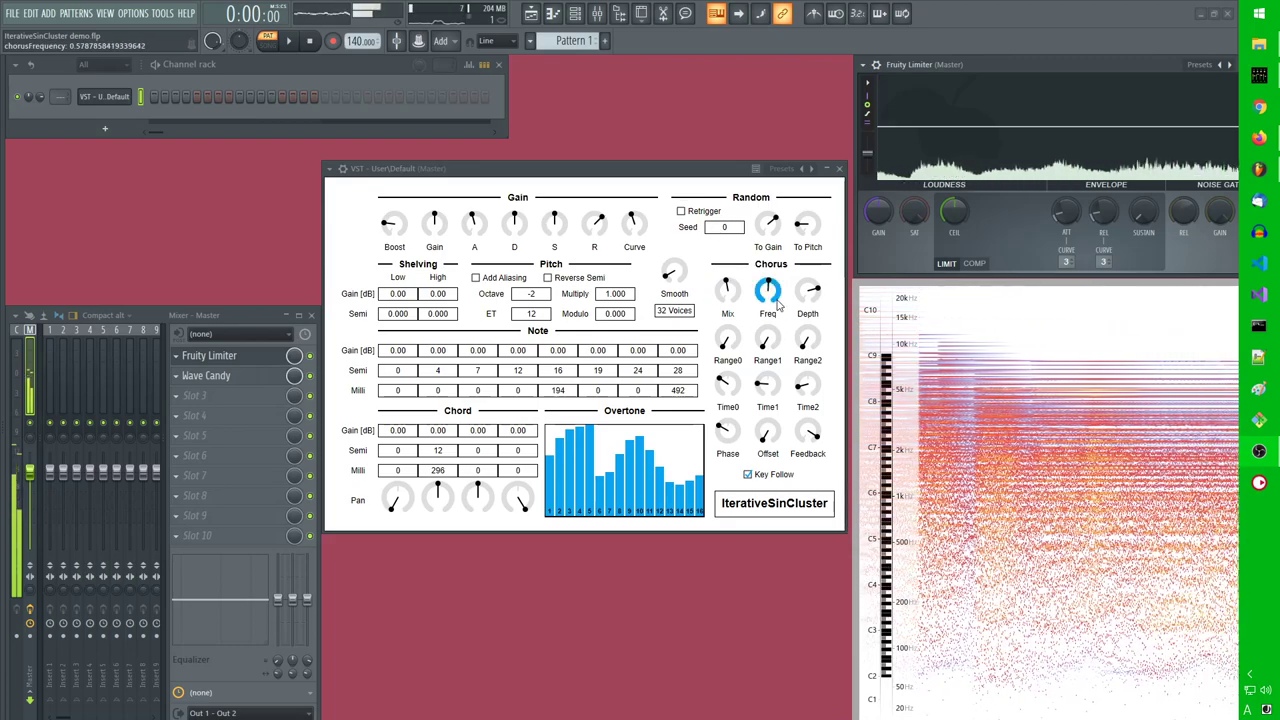
scroll(532, 294, up, 1)
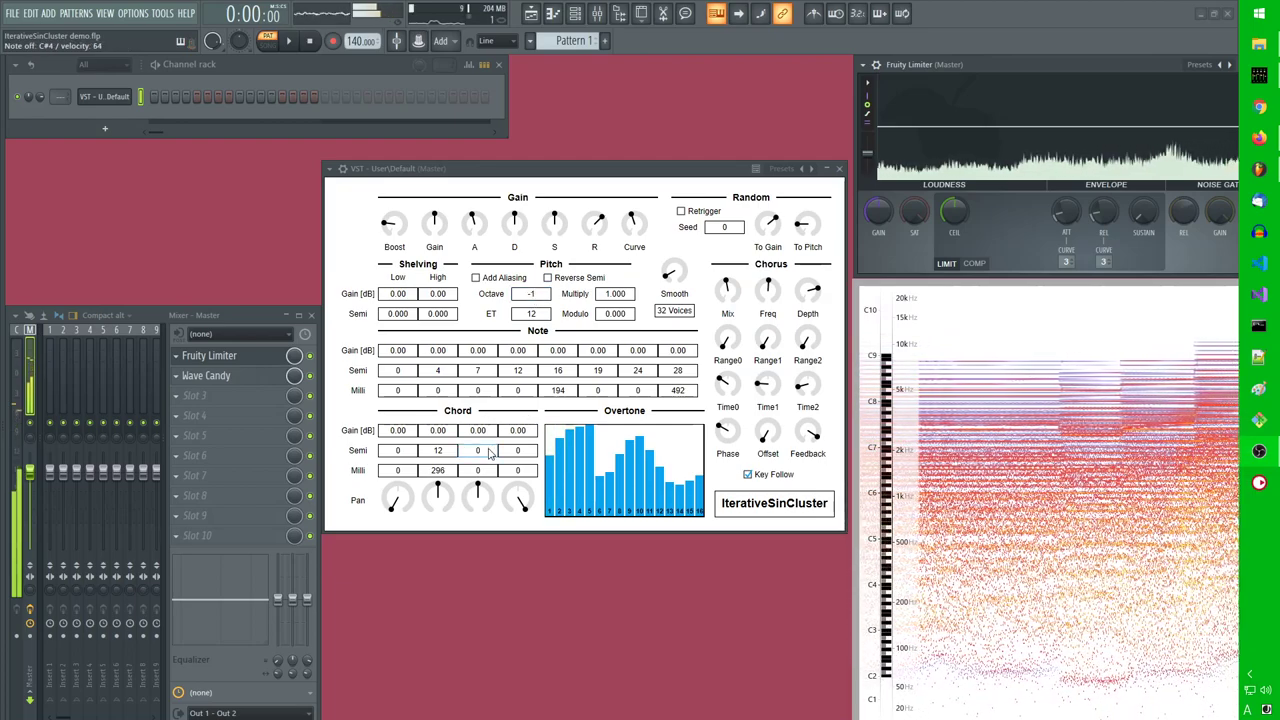
Step: Reduce both the random-to-gain and random-to-pitch amounts to low settings
drag(769, 225, 769, 340)
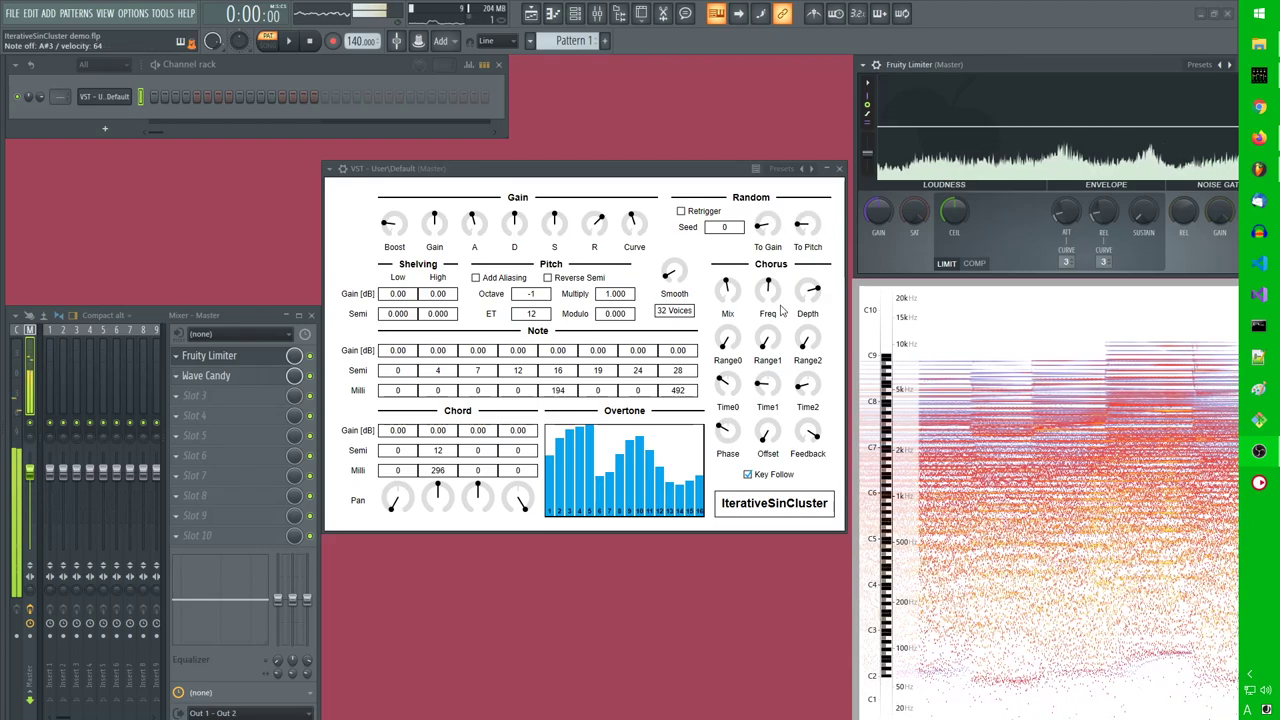
drag(807, 229, 807, 202)
scroll(808, 234, down, 2)
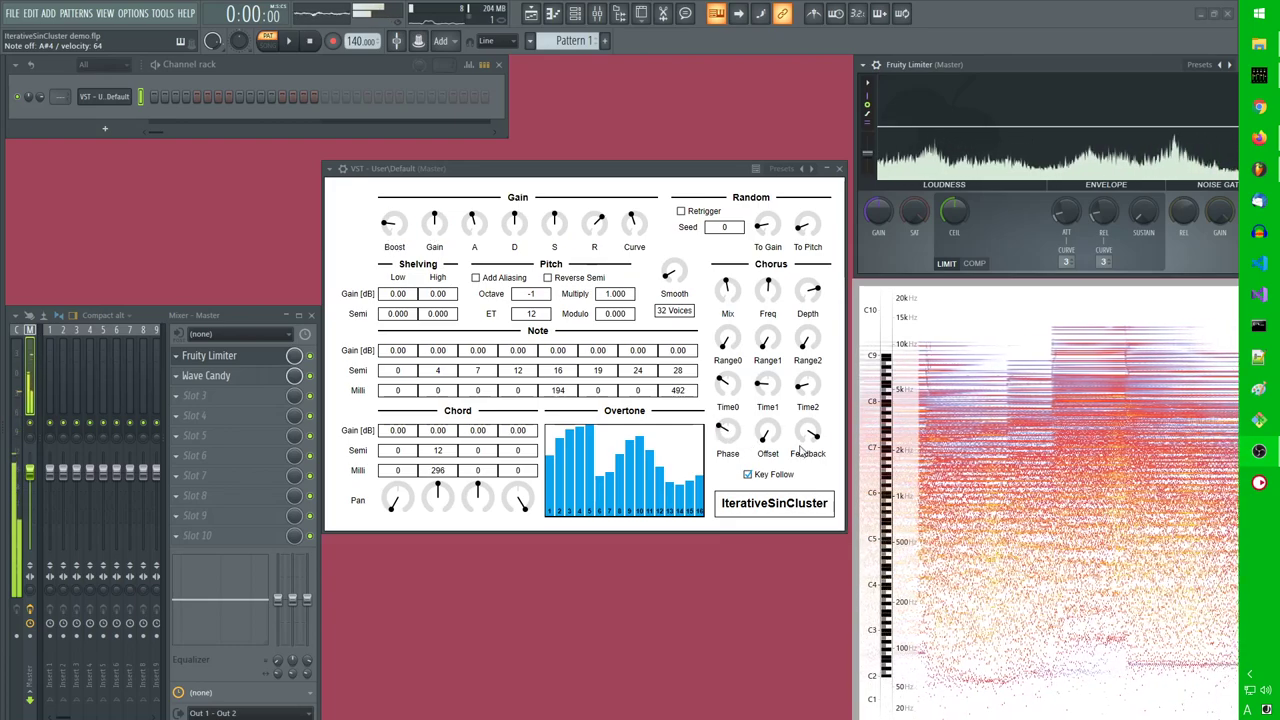
Step: Lower the chorus feedback slightly and bring the gain release down to a short setting
scroll(815, 435, up, 4)
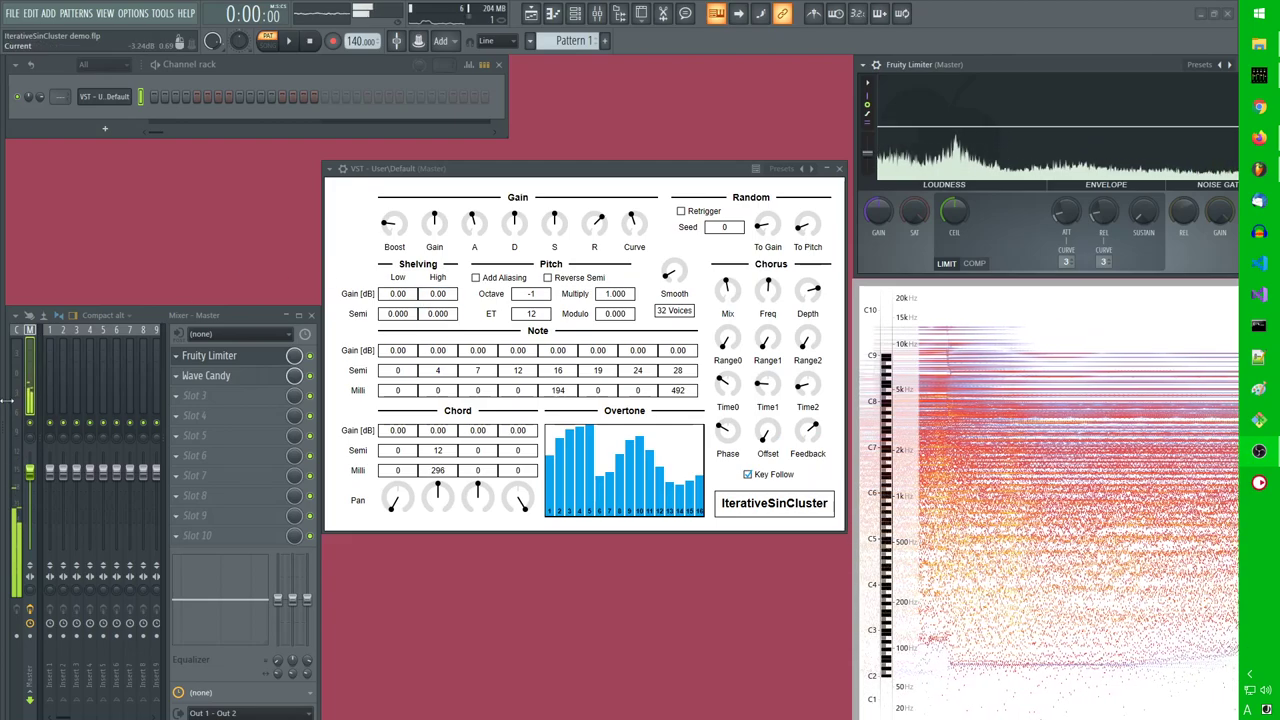
drag(593, 232, 585, 113)
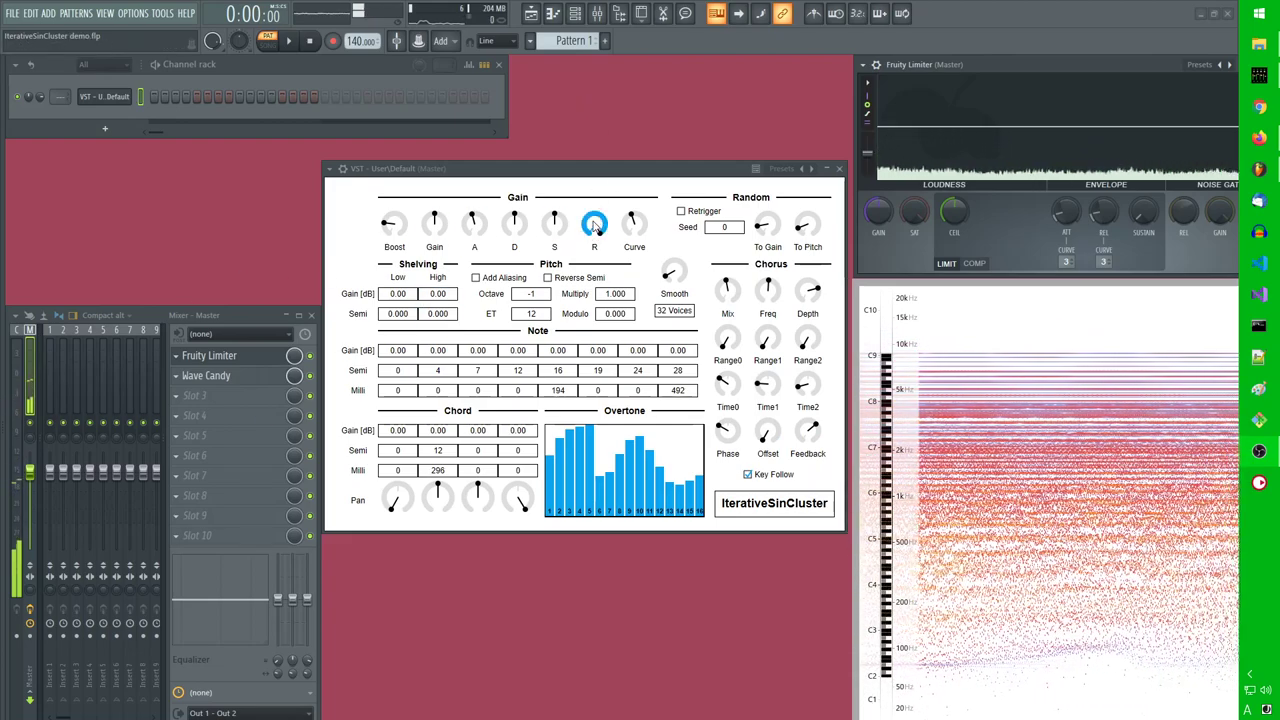
scroll(595, 225, down, 3)
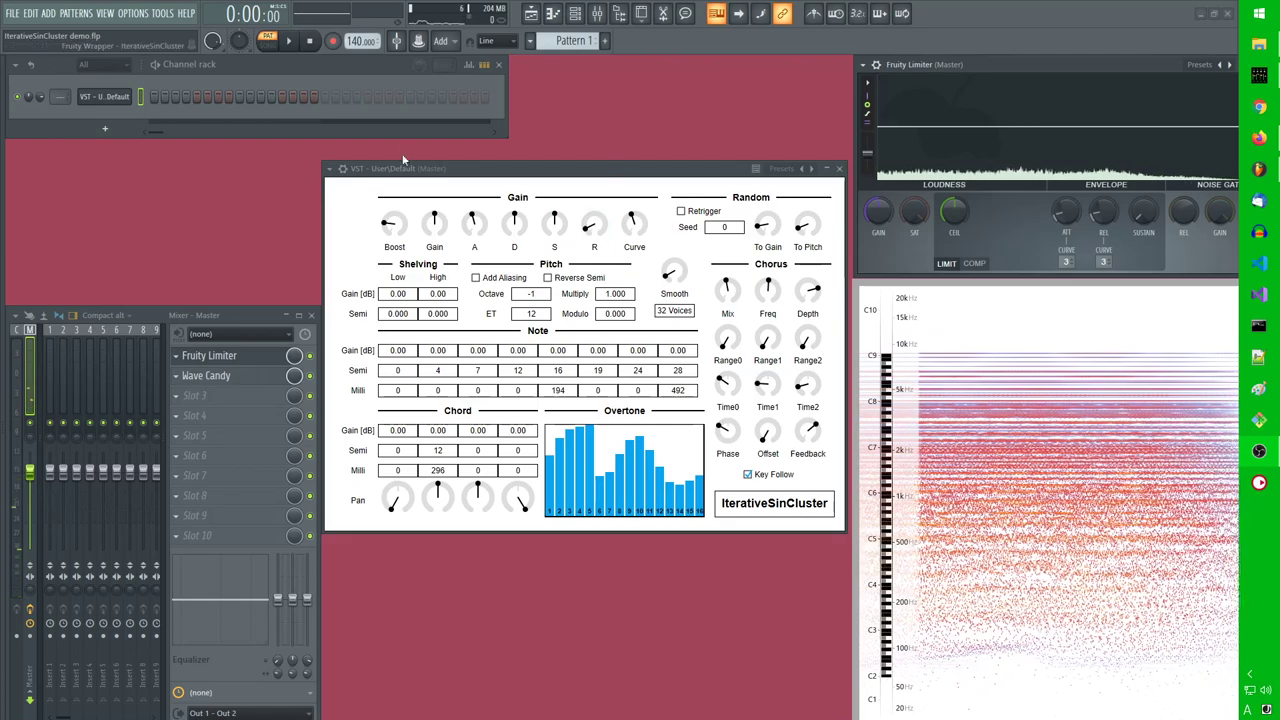